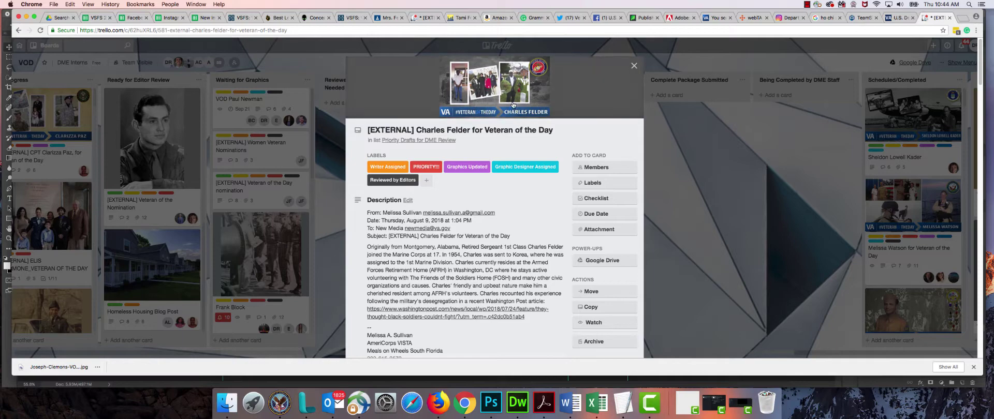
View the card's cover graphic at full size, inspect it down to the name banner, and close the preview
{"action": "left_click", "coordinate": [514, 102]}
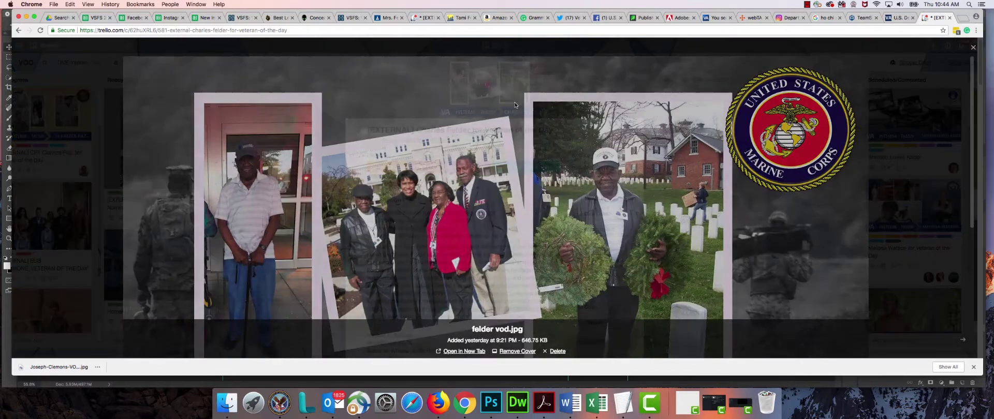
{"action": "scroll", "coordinate": [692, 206], "scroll_direction": "down", "scroll_amount": 4}
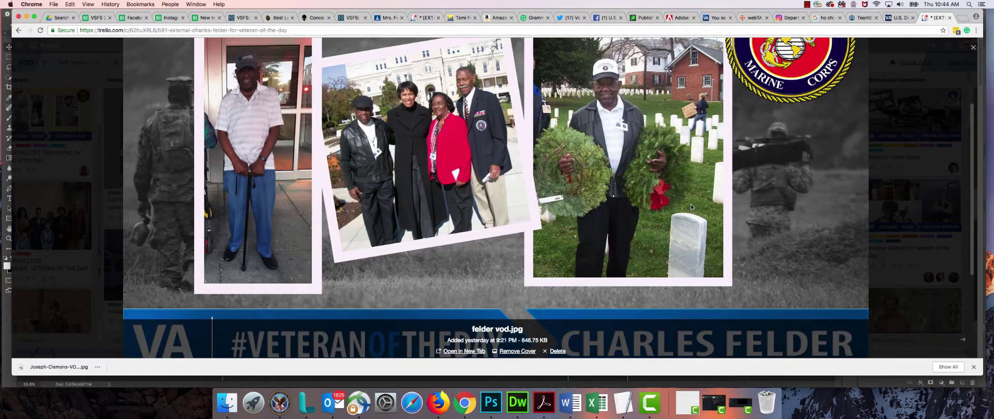
{"action": "scroll", "coordinate": [814, 197], "scroll_direction": "down", "scroll_amount": 3}
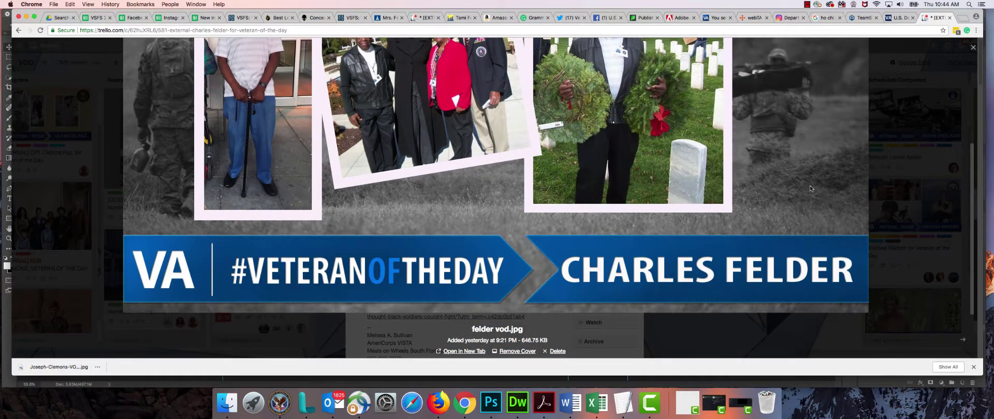
{"action": "scroll", "coordinate": [810, 182], "scroll_direction": "up", "scroll_amount": 5}
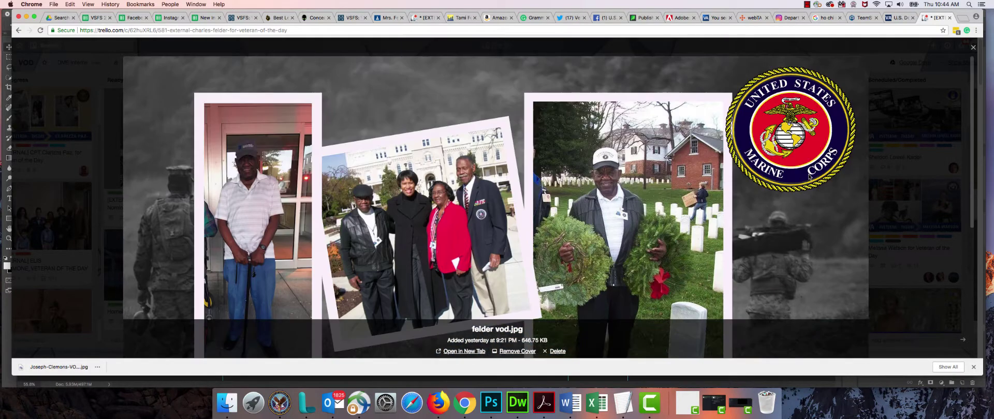
{"action": "left_click", "coordinate": [893, 178]}
Review the card's description, attachments and activity history
{"action": "scroll", "coordinate": [560, 216], "scroll_direction": "down", "scroll_amount": 3}
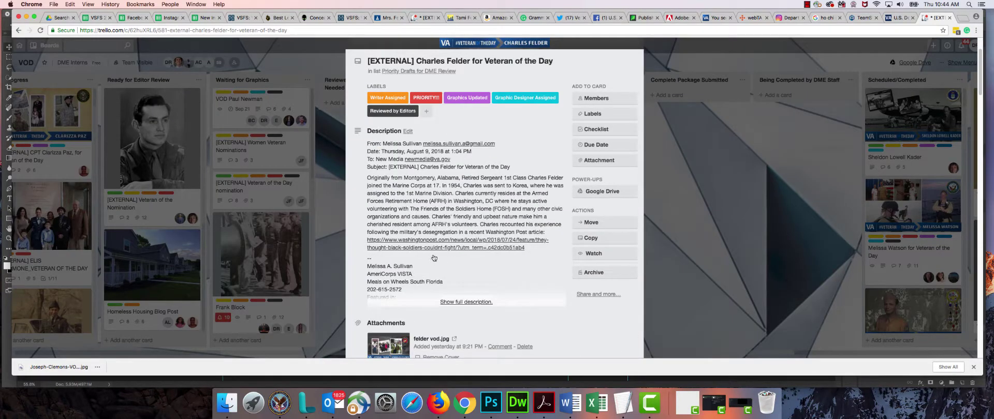
{"action": "scroll", "coordinate": [438, 254], "scroll_direction": "down", "scroll_amount": 15}
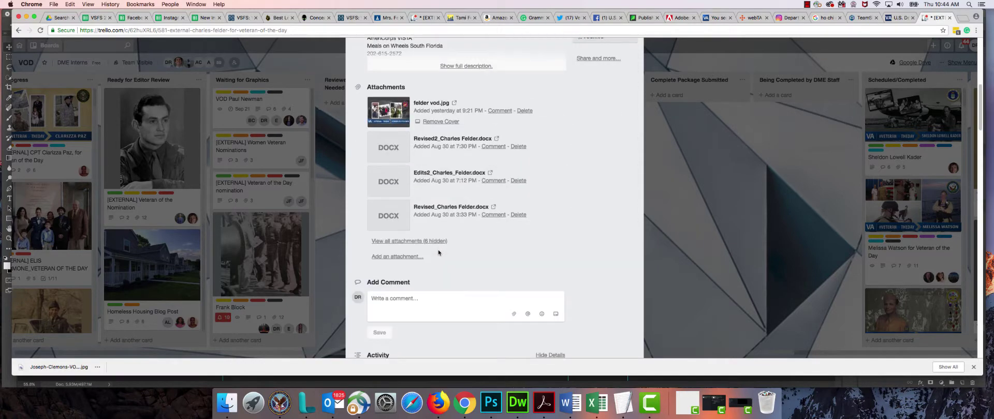
{"action": "scroll", "coordinate": [438, 251], "scroll_direction": "down", "scroll_amount": 8}
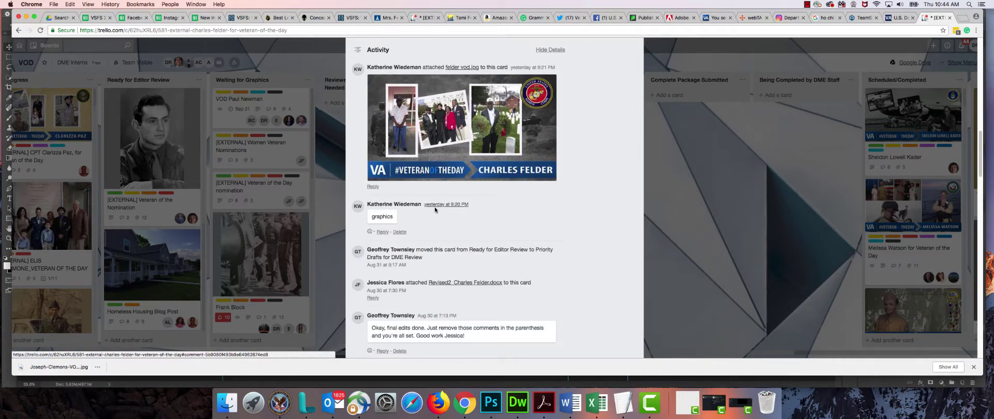
{"action": "scroll", "coordinate": [434, 209], "scroll_direction": "down", "scroll_amount": 8}
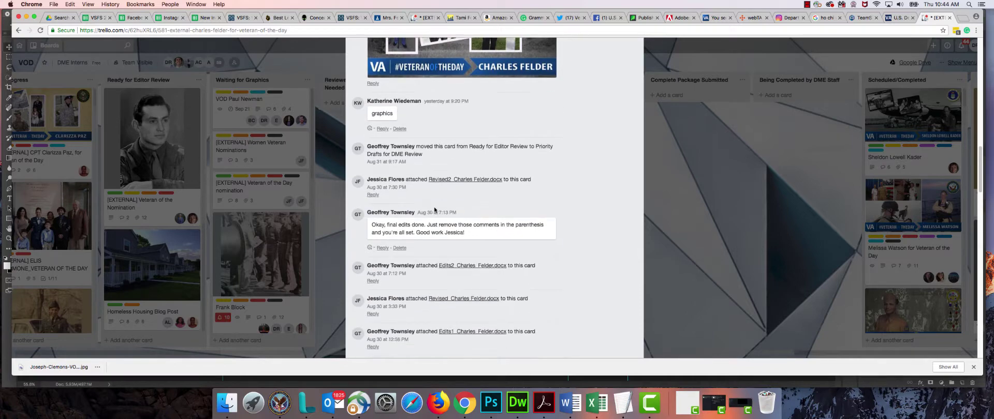
{"action": "scroll", "coordinate": [434, 210], "scroll_direction": "up", "scroll_amount": 10}
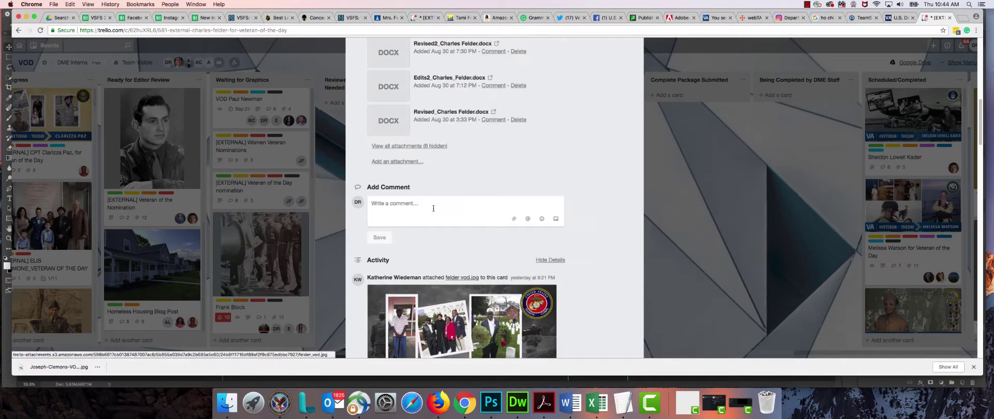
{"action": "scroll", "coordinate": [433, 208], "scroll_direction": "down", "scroll_amount": 1}
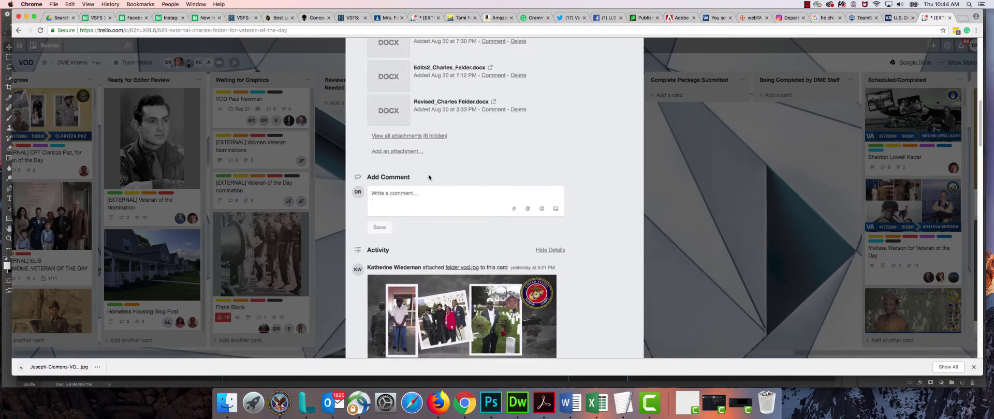
View the attachment source options for a new comment, and close them without attaching anything
{"action": "left_click", "coordinate": [514, 211]}
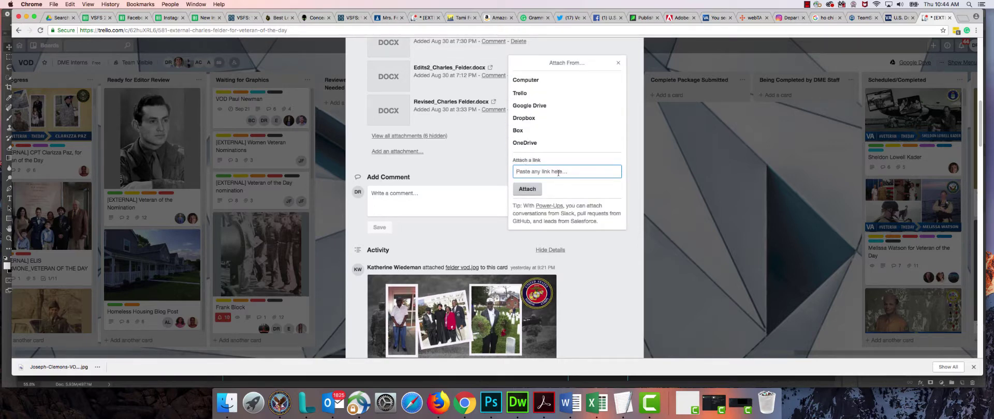
{"action": "left_click", "coordinate": [444, 193]}
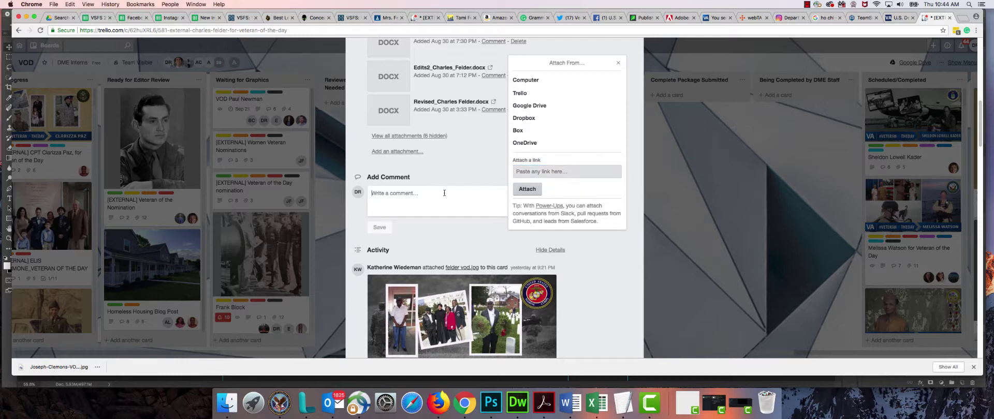
{"action": "left_click", "coordinate": [620, 65]}
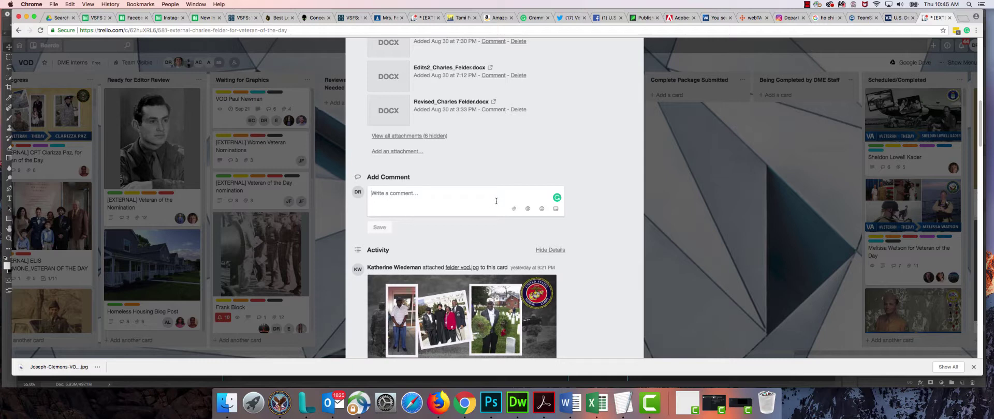
Save the card's full-size cover graphic to the Downloads folder as a JPEG image and close the preview
{"action": "scroll", "coordinate": [495, 201], "scroll_direction": "up", "scroll_amount": 10}
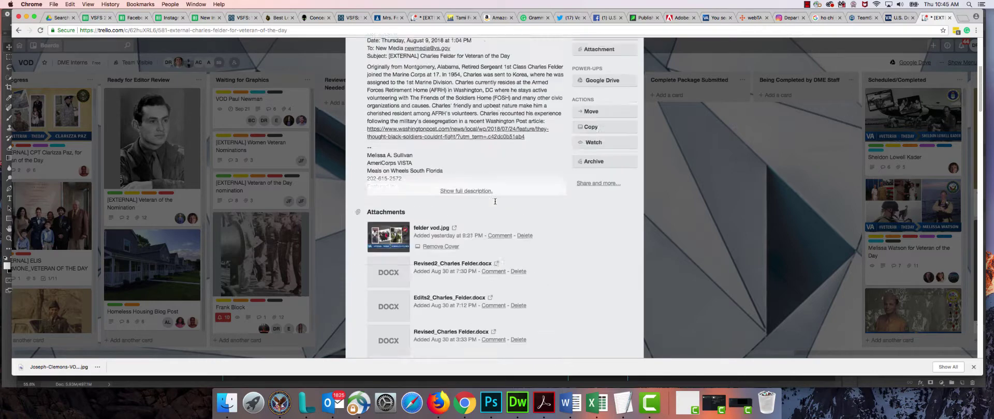
{"action": "left_click", "coordinate": [501, 102]}
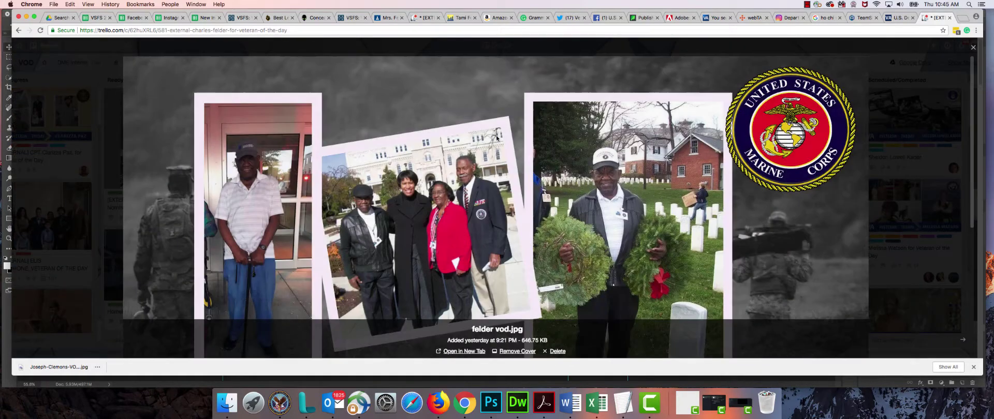
{"action": "right_click", "coordinate": [494, 134]}
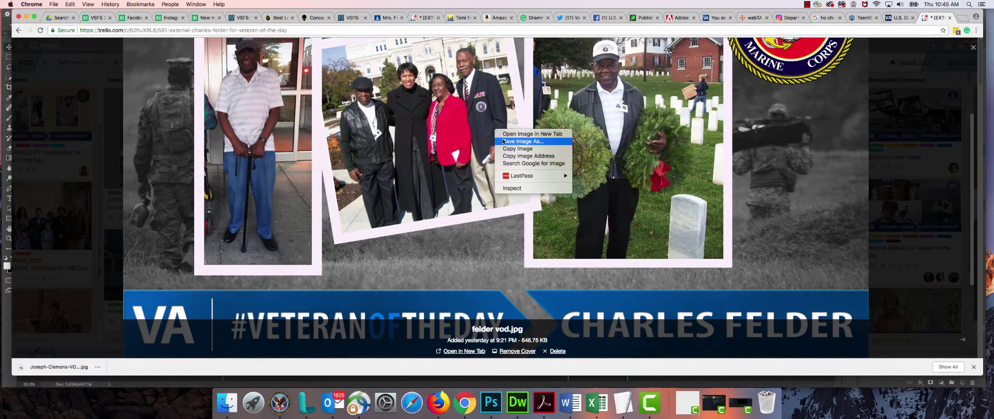
{"action": "left_click", "coordinate": [514, 141]}
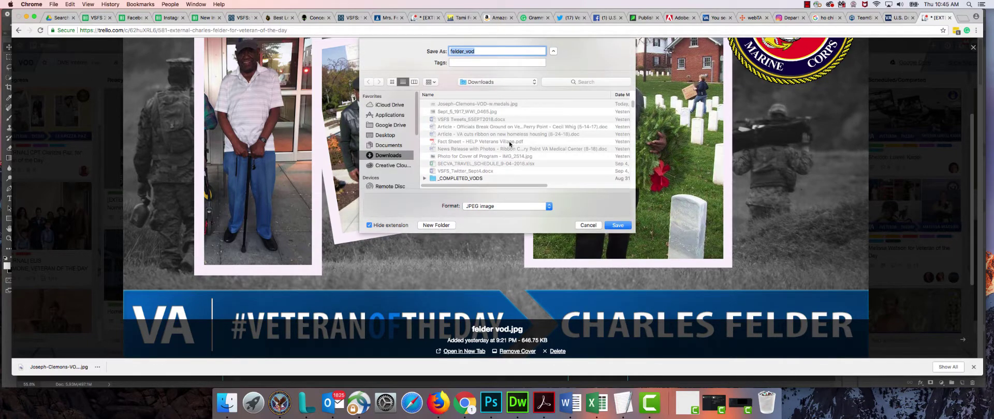
{"action": "key", "text": "Return"}
{"action": "left_click", "coordinate": [915, 158]}
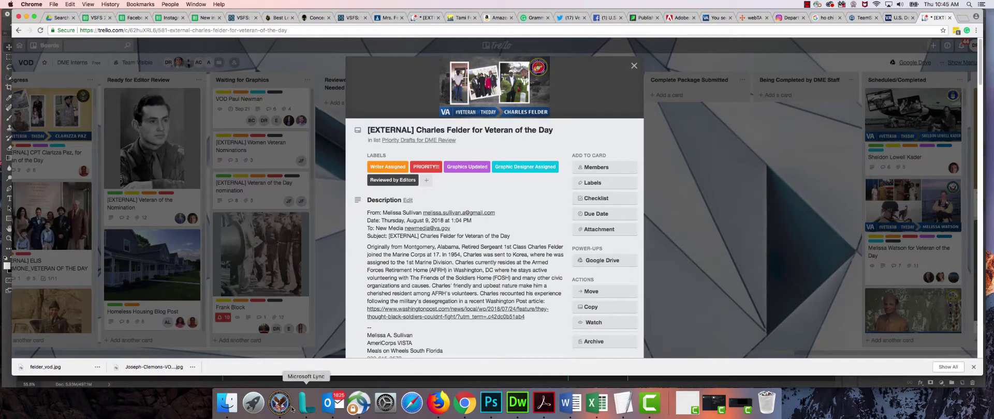
Open the newly downloaded cover graphic in Adobe Photoshop CC 2018 and unlock its Background as a regular layer
{"action": "left_click", "coordinate": [226, 402]}
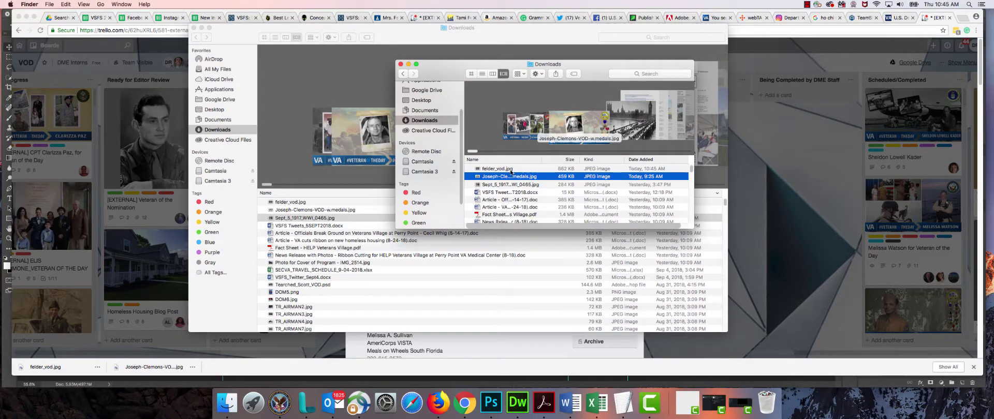
{"action": "left_click", "coordinate": [510, 170]}
{"action": "right_click", "coordinate": [511, 169]}
{"action": "mouse_move", "coordinate": [535, 184]}
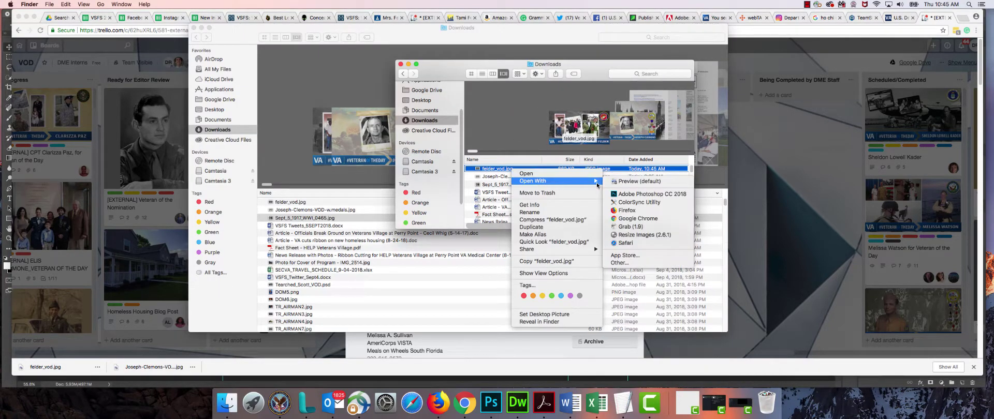
{"action": "left_click", "coordinate": [627, 195]}
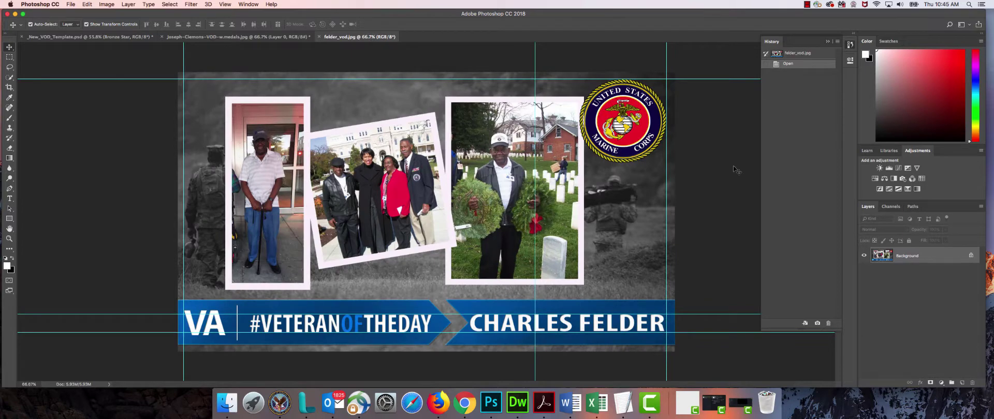
{"action": "left_click", "coordinate": [971, 255]}
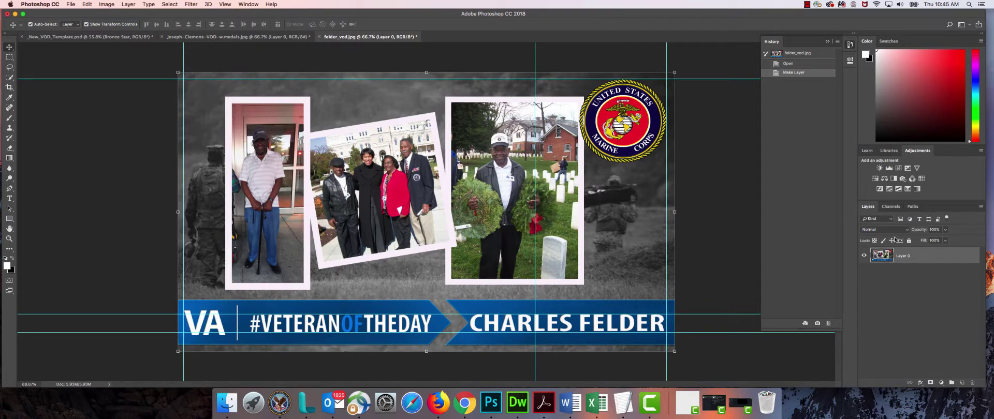
Select the existing photo layer in the Veteran Photos group of _New_VOD_Template.psd as the insertion point
{"action": "left_click", "coordinate": [75, 37]}
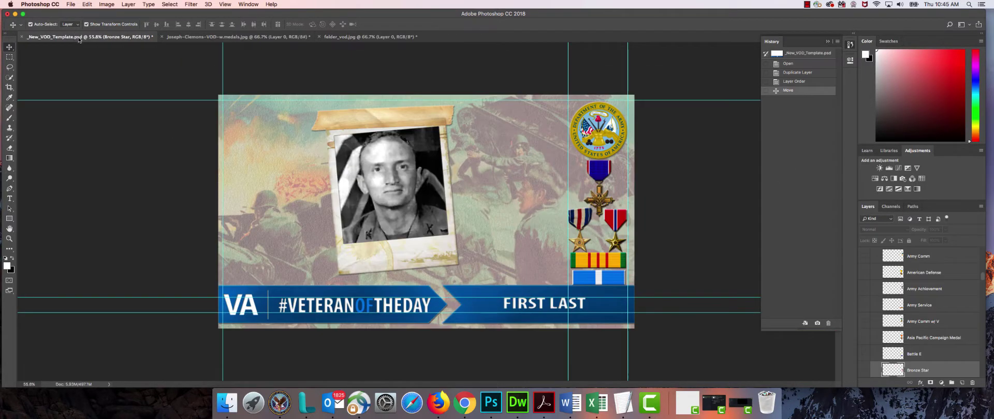
{"action": "scroll", "coordinate": [934, 336], "scroll_direction": "down", "scroll_amount": 5}
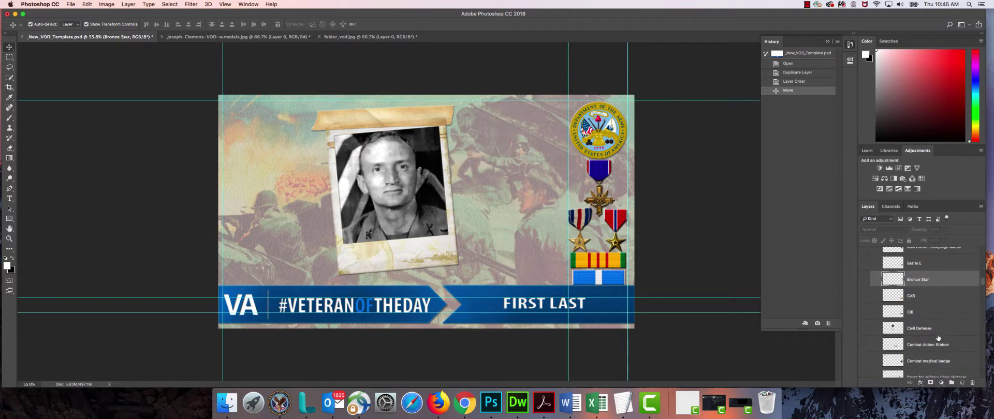
{"action": "scroll", "coordinate": [934, 335], "scroll_direction": "down", "scroll_amount": 10}
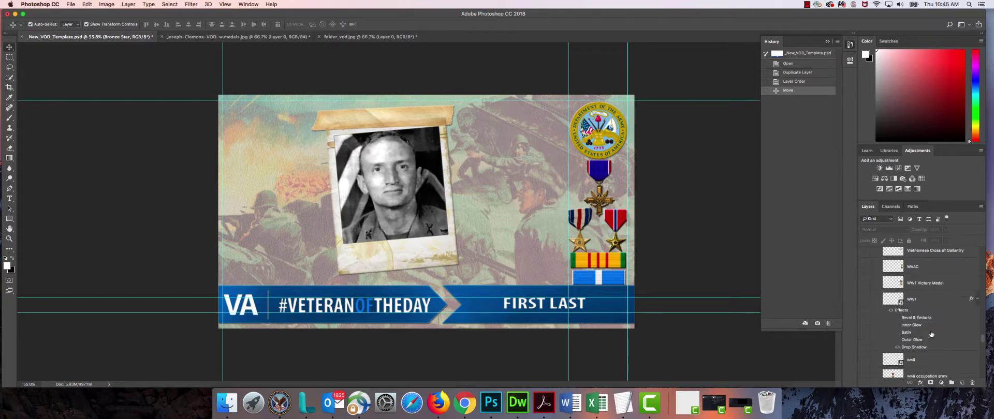
{"action": "scroll", "coordinate": [930, 334], "scroll_direction": "down", "scroll_amount": 10}
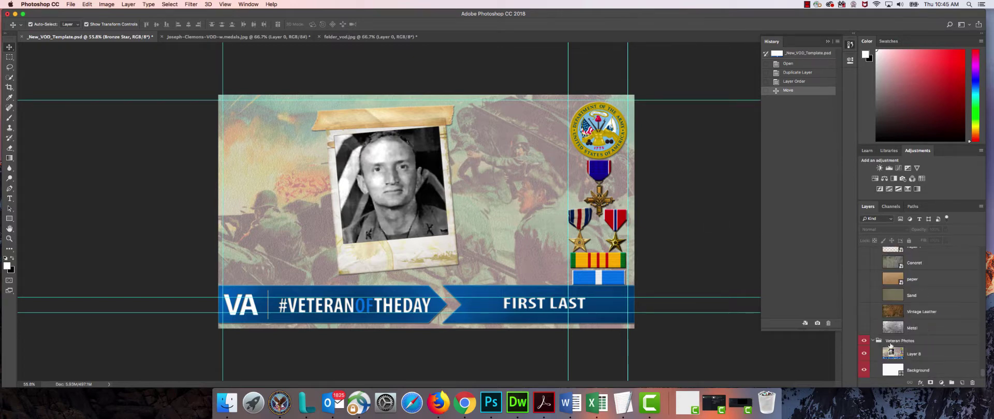
{"action": "left_click", "coordinate": [892, 352]}
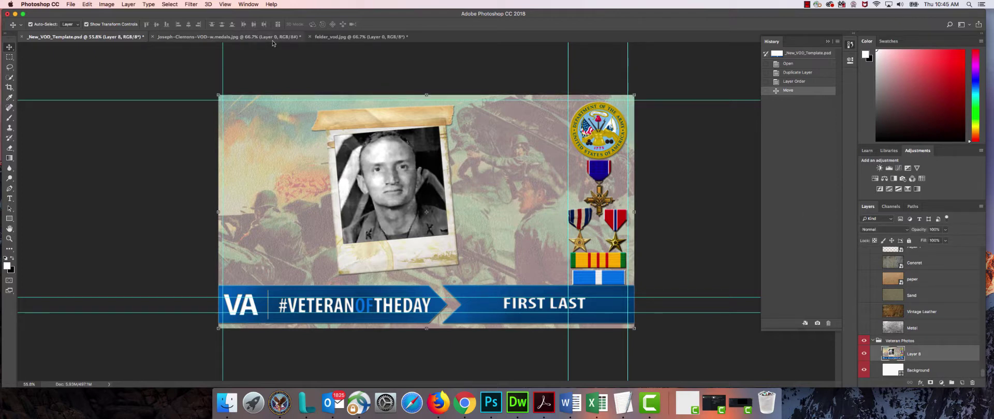
Duplicate Layer 0 of the downloaded graphic into _New_VOD_Template.psd and return to the template
{"action": "left_click", "coordinate": [344, 37]}
{"action": "right_click", "coordinate": [906, 257]}
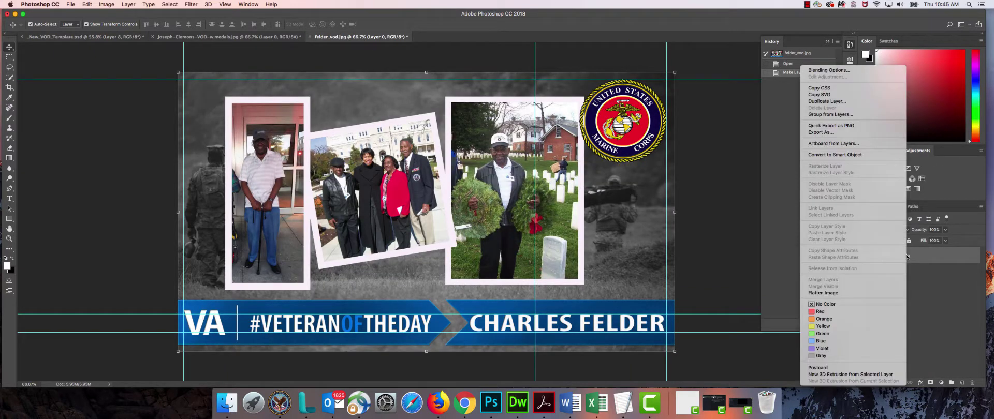
{"action": "left_click", "coordinate": [828, 101]}
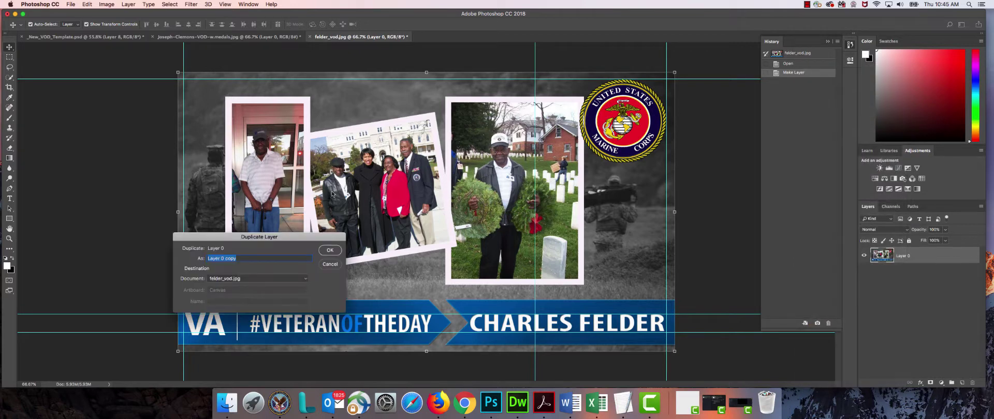
{"action": "left_click", "coordinate": [239, 280]}
{"action": "left_click", "coordinate": [238, 264]}
{"action": "left_click", "coordinate": [329, 250]}
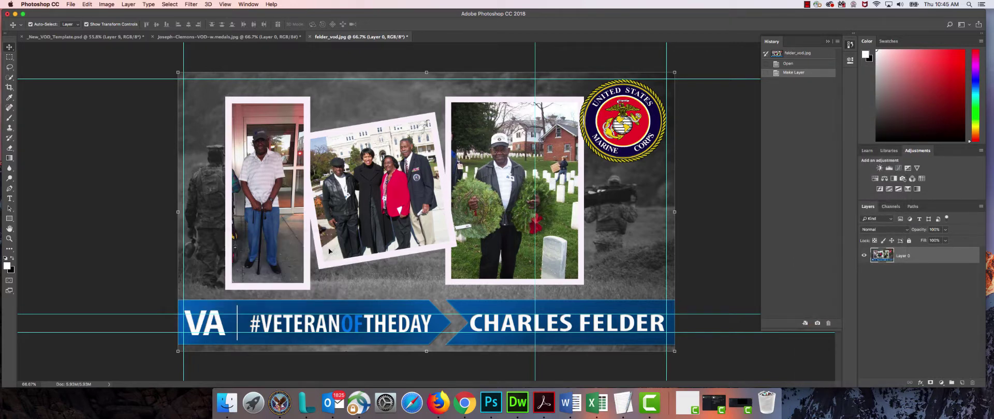
{"action": "left_click", "coordinate": [118, 38]}
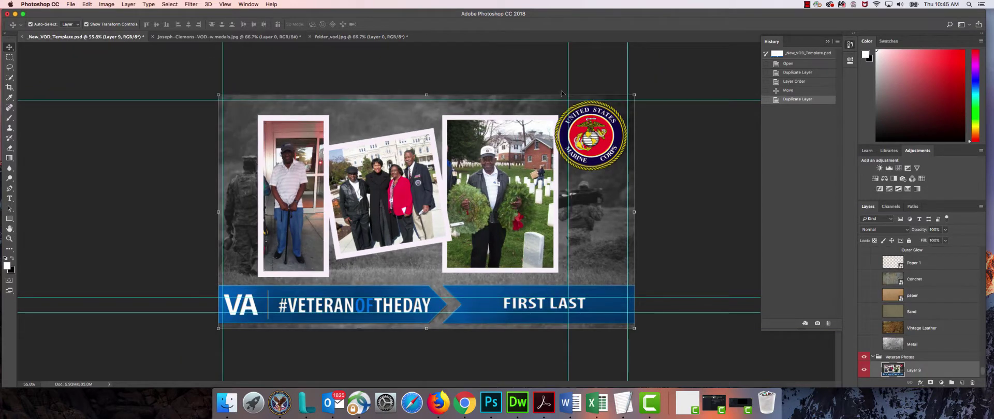
Toggle the Marines layer in the military seals group to compare its seal's size and position with the submitted graphic's seal
{"action": "scroll", "coordinate": [913, 278], "scroll_direction": "up", "scroll_amount": 10}
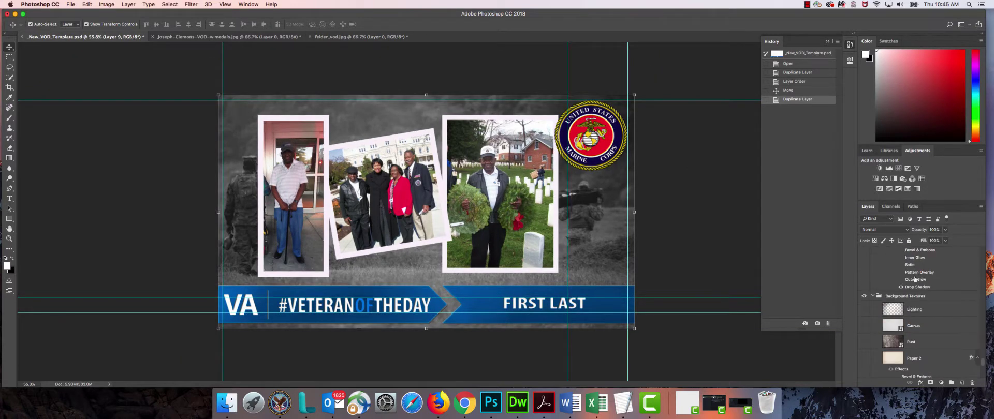
{"action": "scroll", "coordinate": [914, 278], "scroll_direction": "up", "scroll_amount": 15}
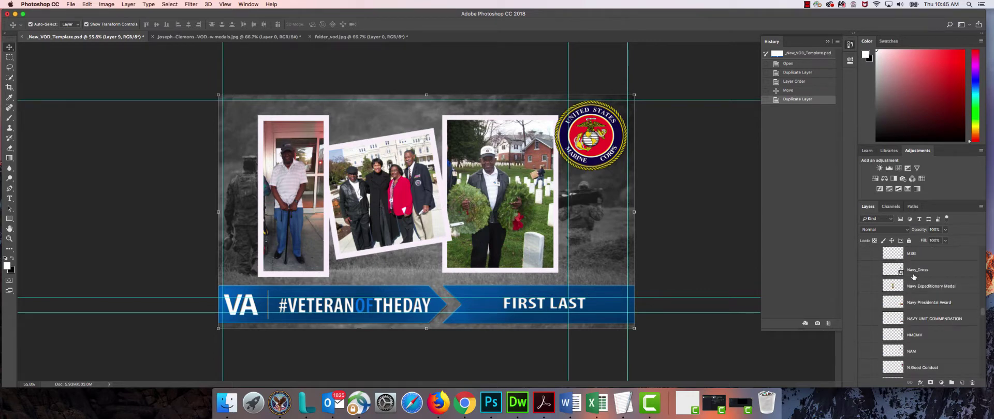
{"action": "scroll", "coordinate": [912, 276], "scroll_direction": "up", "scroll_amount": 15}
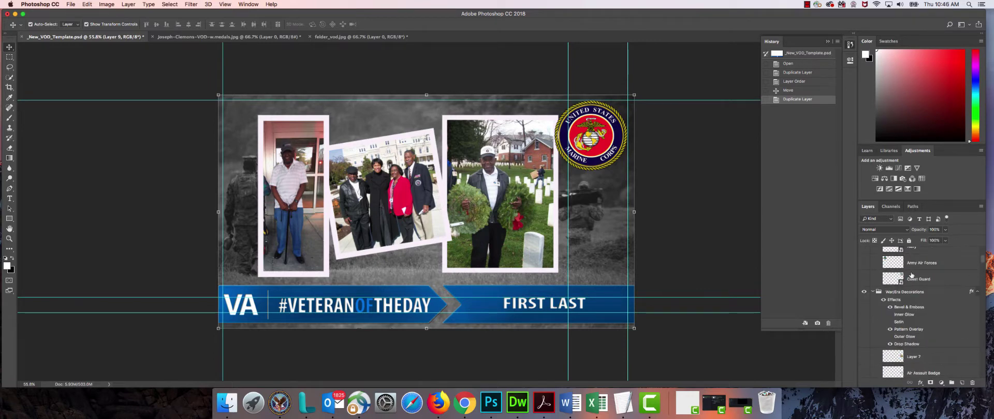
{"action": "scroll", "coordinate": [903, 308], "scroll_direction": "down", "scroll_amount": 3}
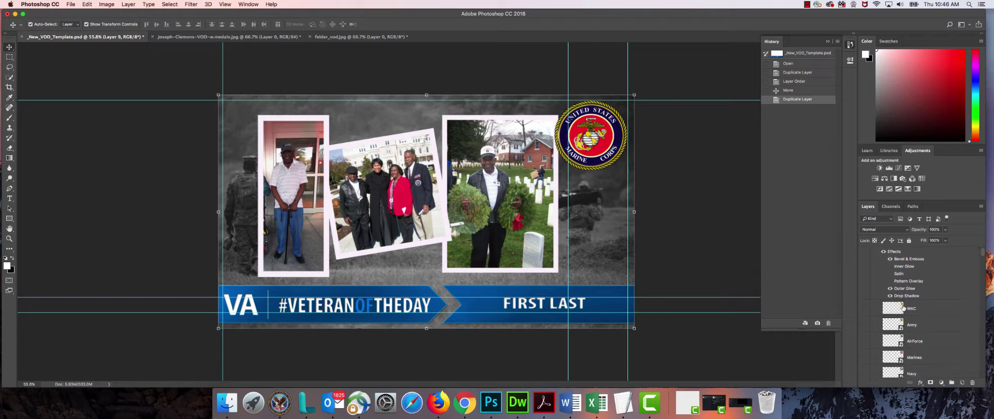
{"action": "left_click", "coordinate": [863, 329]}
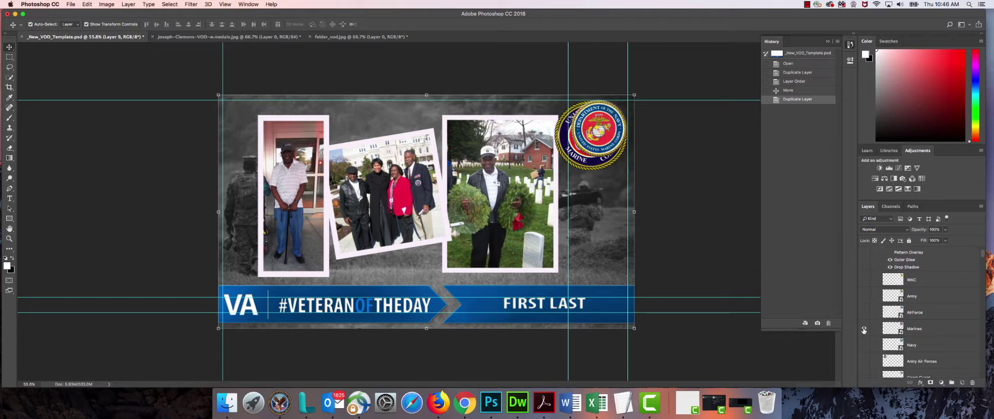
{"action": "left_click", "coordinate": [863, 329]}
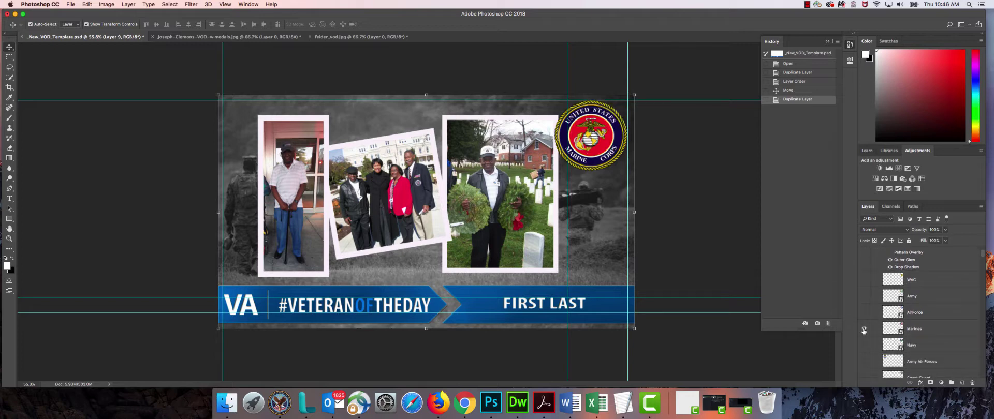
{"action": "left_click", "coordinate": [863, 330]}
{"action": "left_click", "coordinate": [864, 330]}
{"action": "left_click", "coordinate": [864, 329]}
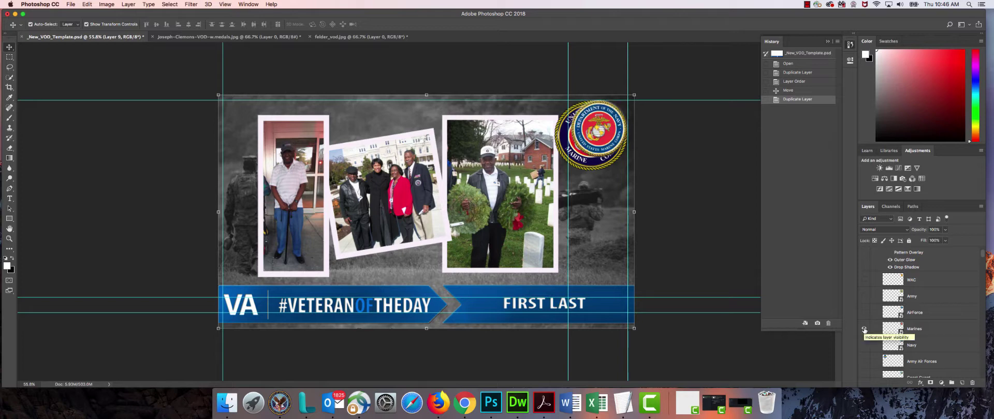
{"action": "left_click", "coordinate": [864, 330]}
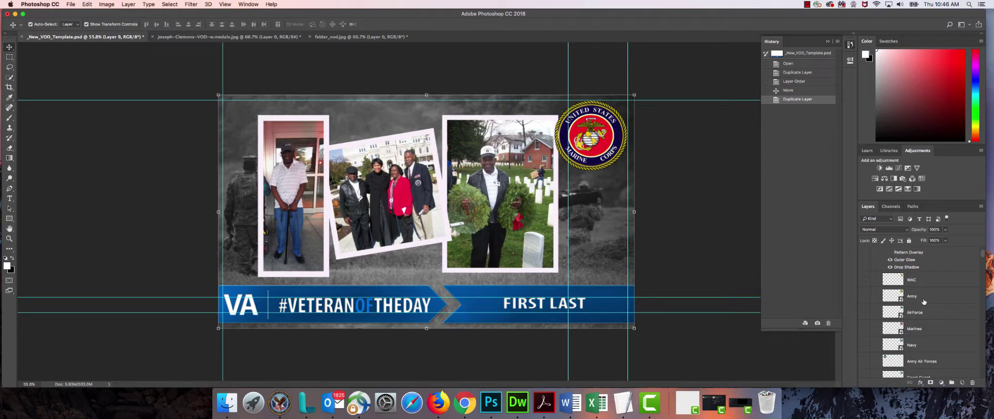
{"action": "left_click", "coordinate": [865, 329]}
Recheck the seal alignment by toggling the template's Marines seal, and leave it shown over the submitted graphic
{"action": "scroll", "coordinate": [870, 290], "scroll_direction": "up", "scroll_amount": 3}
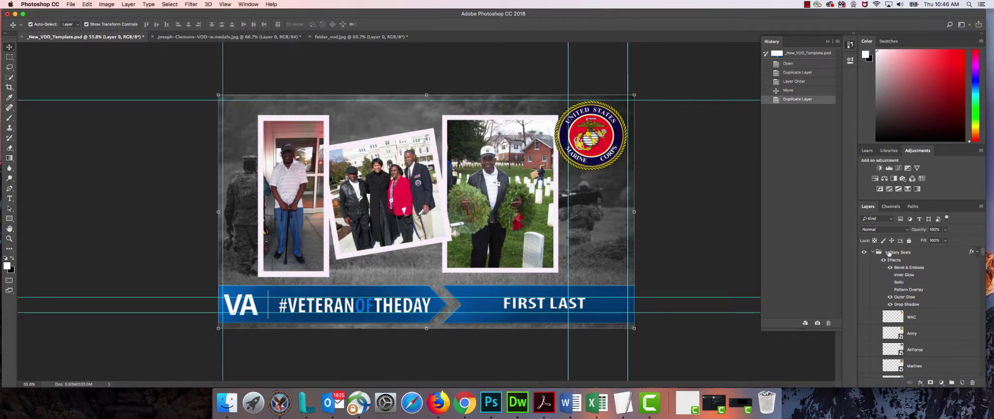
{"action": "scroll", "coordinate": [896, 312], "scroll_direction": "down", "scroll_amount": 1}
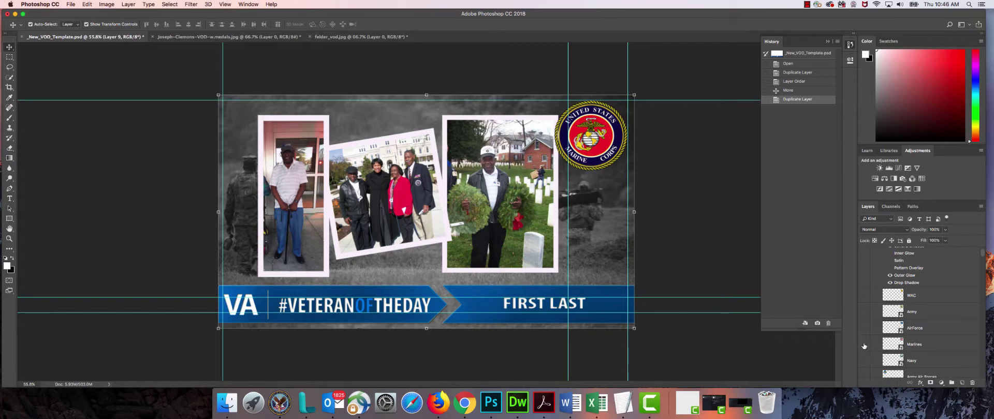
{"action": "left_click", "coordinate": [863, 346]}
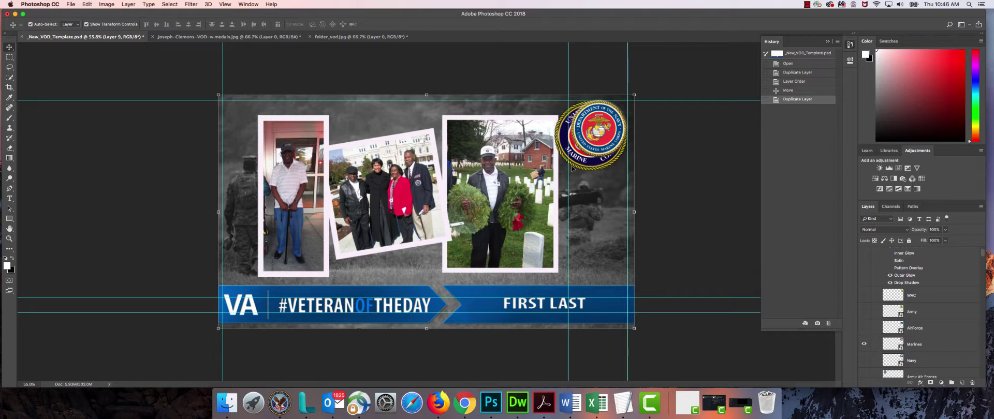
{"action": "left_click", "coordinate": [863, 343]}
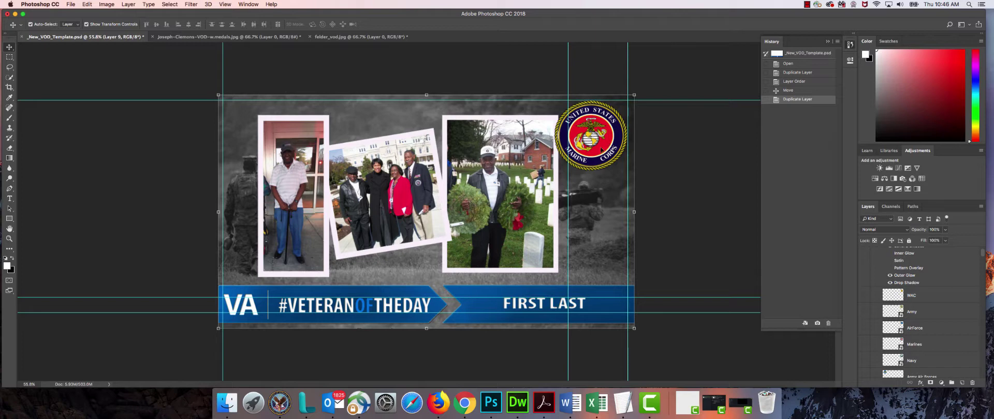
{"action": "left_click", "coordinate": [864, 344]}
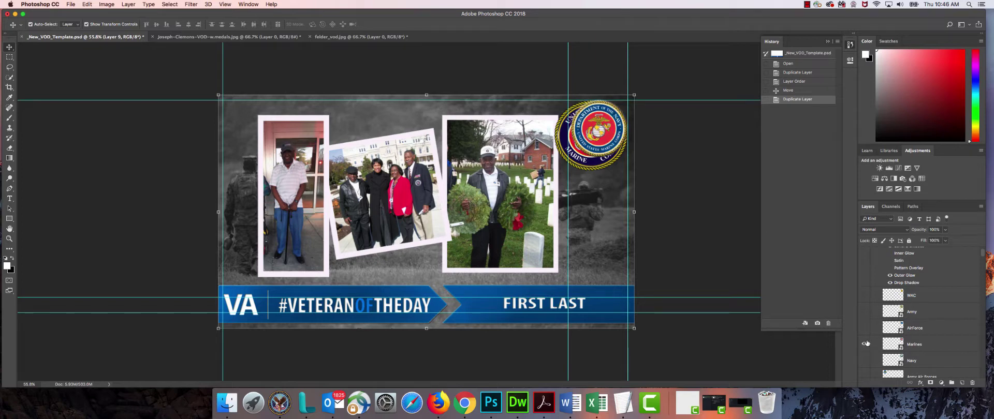
{"action": "scroll", "coordinate": [909, 322], "scroll_direction": "down", "scroll_amount": 2}
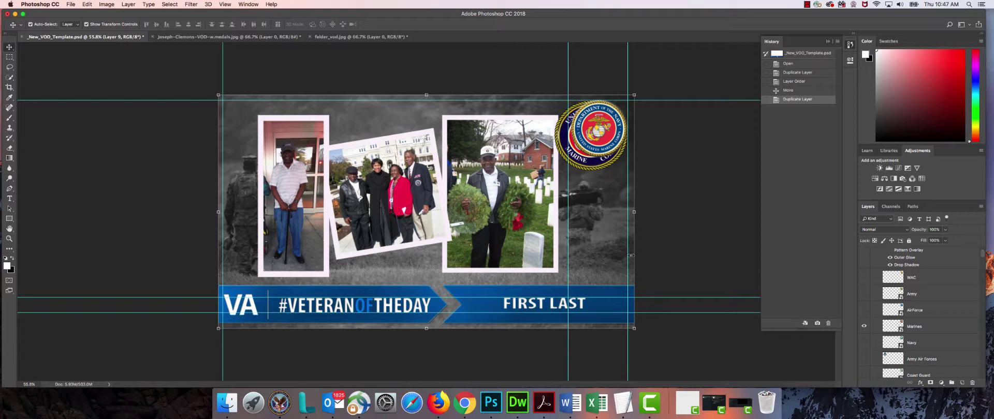
{"action": "left_click", "coordinate": [807, 5]}
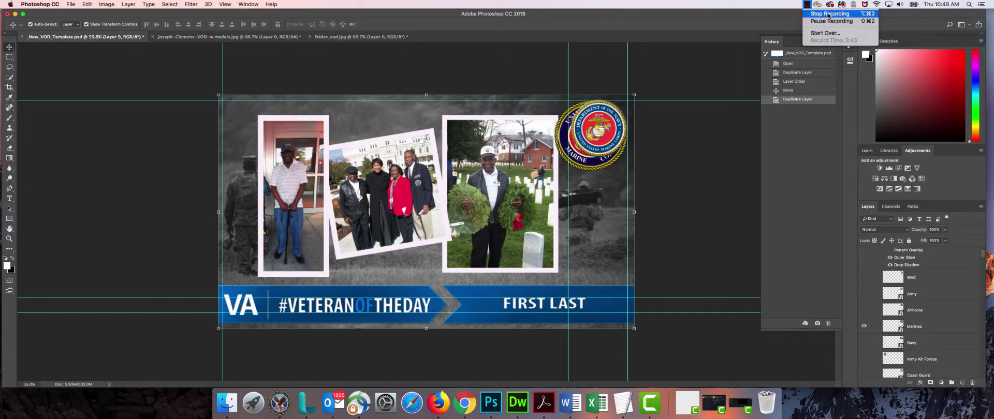